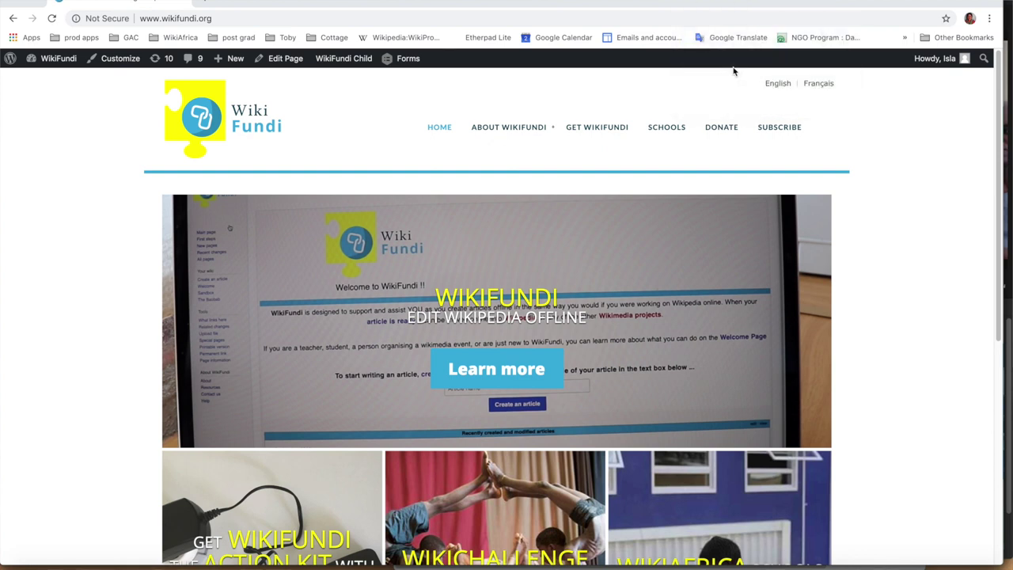
Go to the offline hotspot's WikiFundi address in Chrome instead of the public site.
click(294, 19)
text(hot)
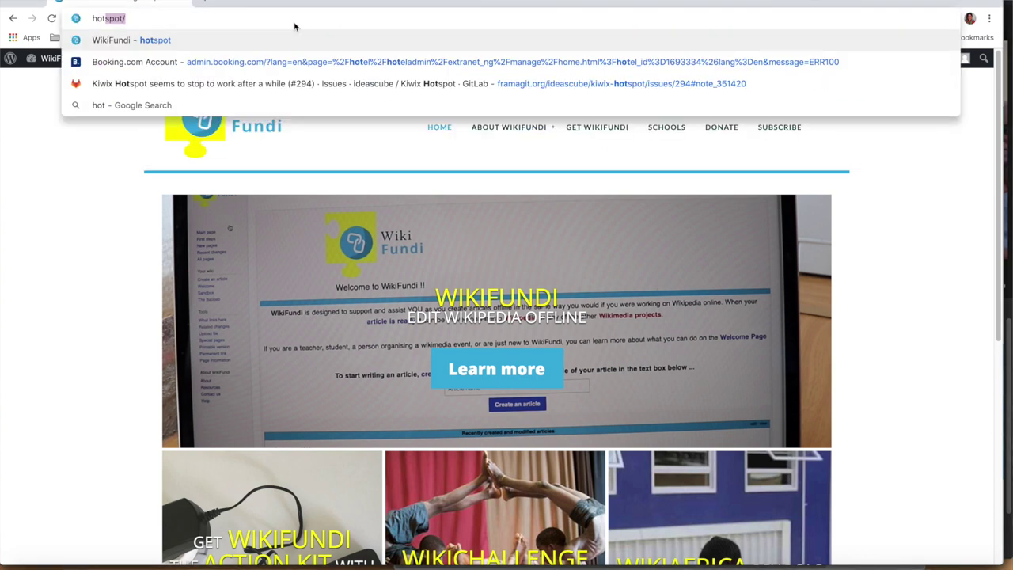
key(Return)
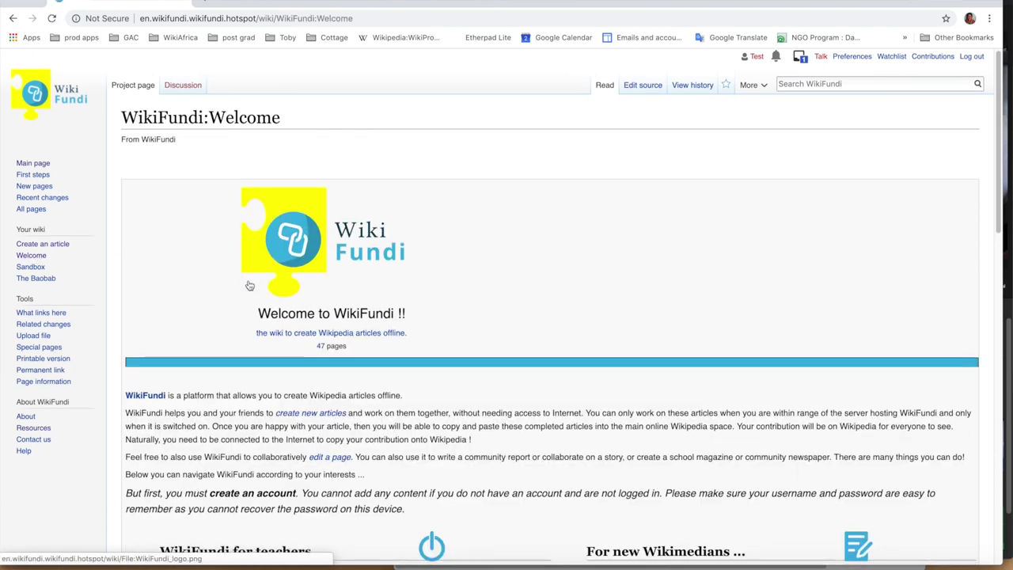
Read down through the Welcome page's sections and back up slightly.
scroll(250, 285, down, 2)
scroll(249, 284, down, 4)
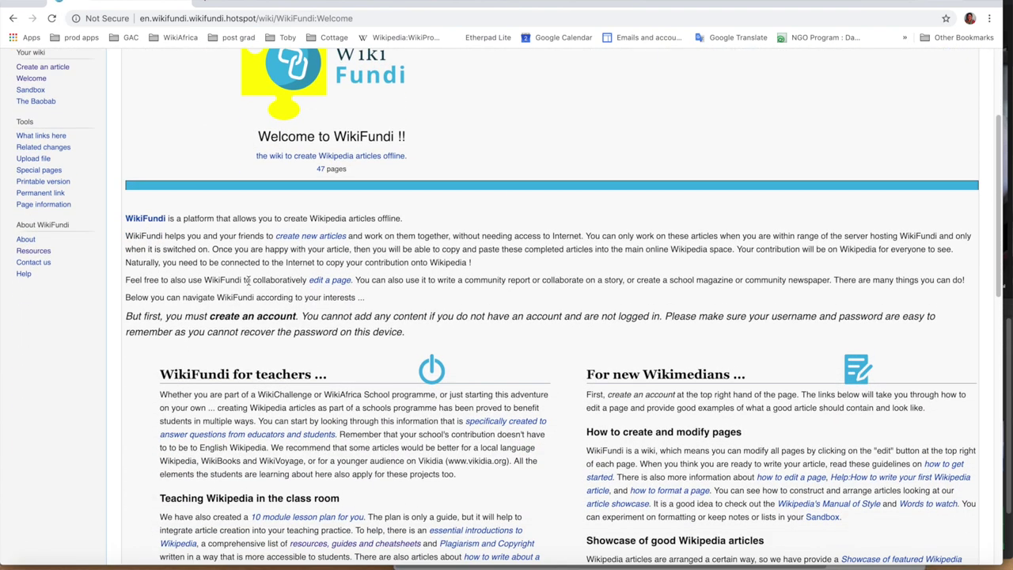
scroll(249, 286, down, 3)
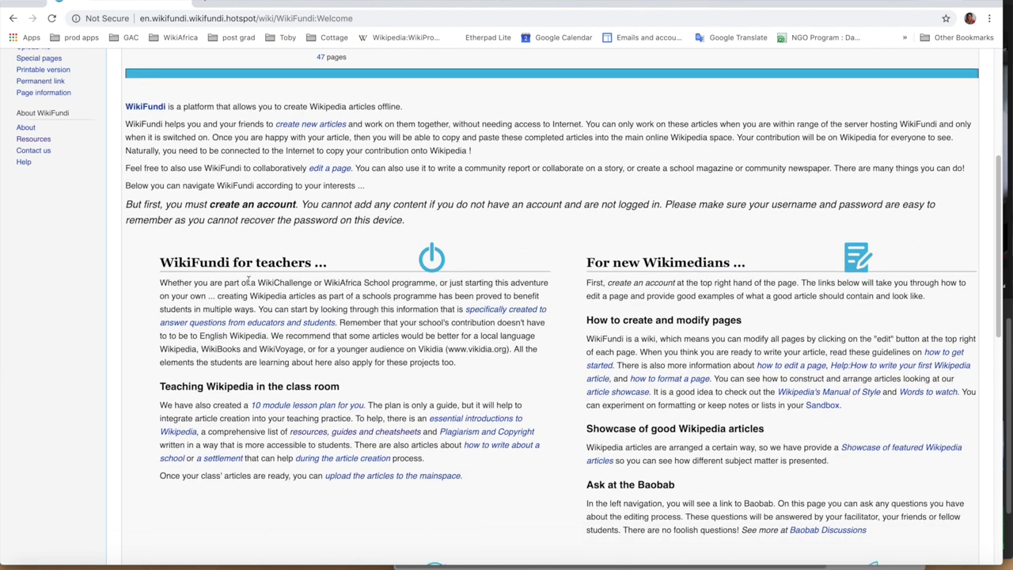
scroll(249, 285, down, 4)
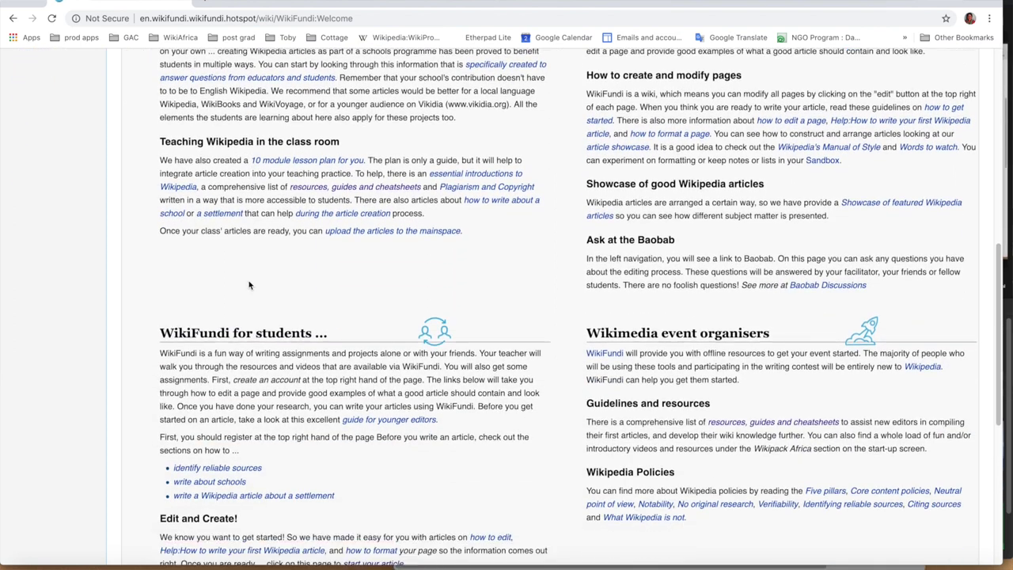
scroll(250, 285, down, 3)
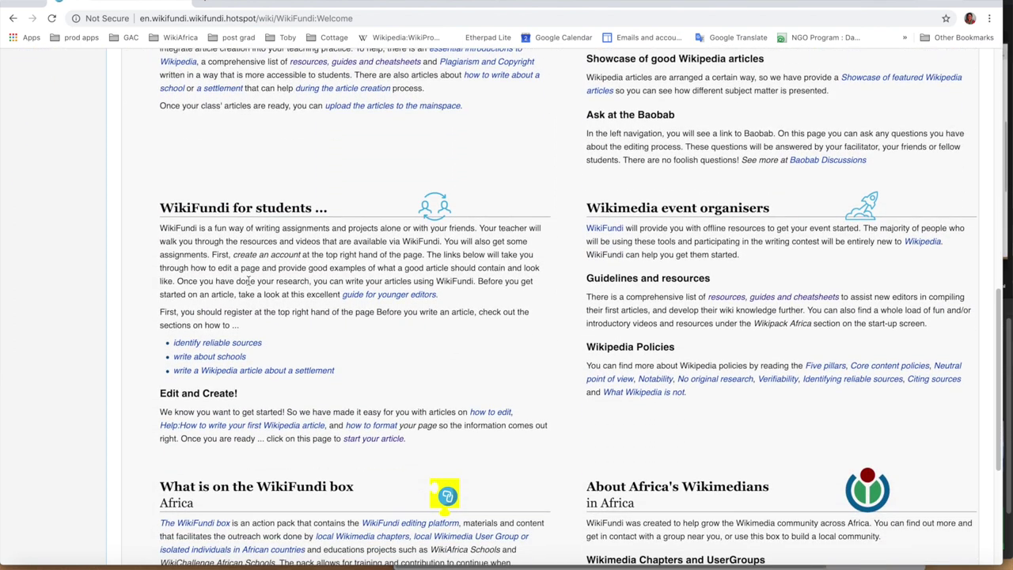
scroll(250, 285, down, 1)
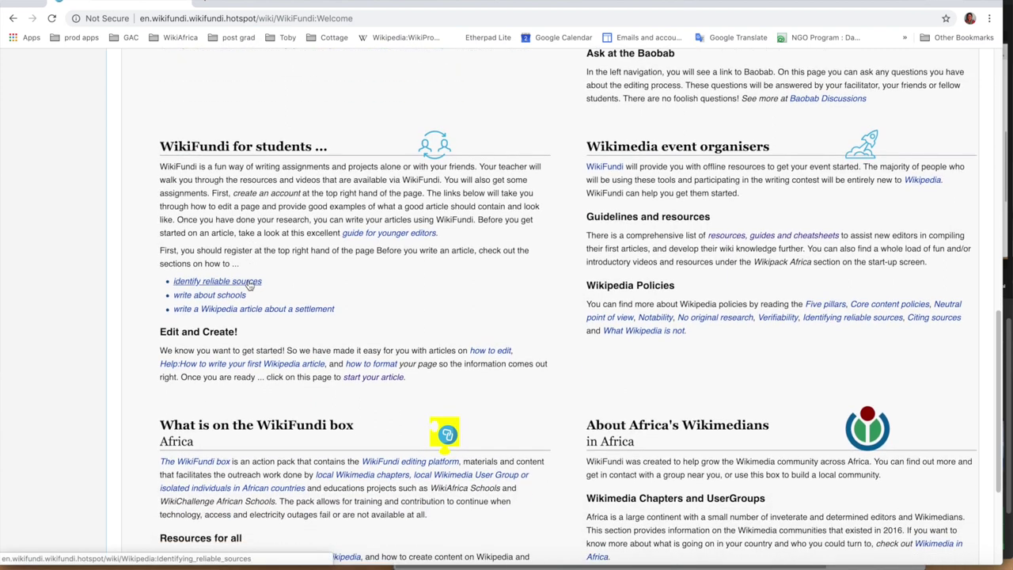
scroll(249, 285, down, 1)
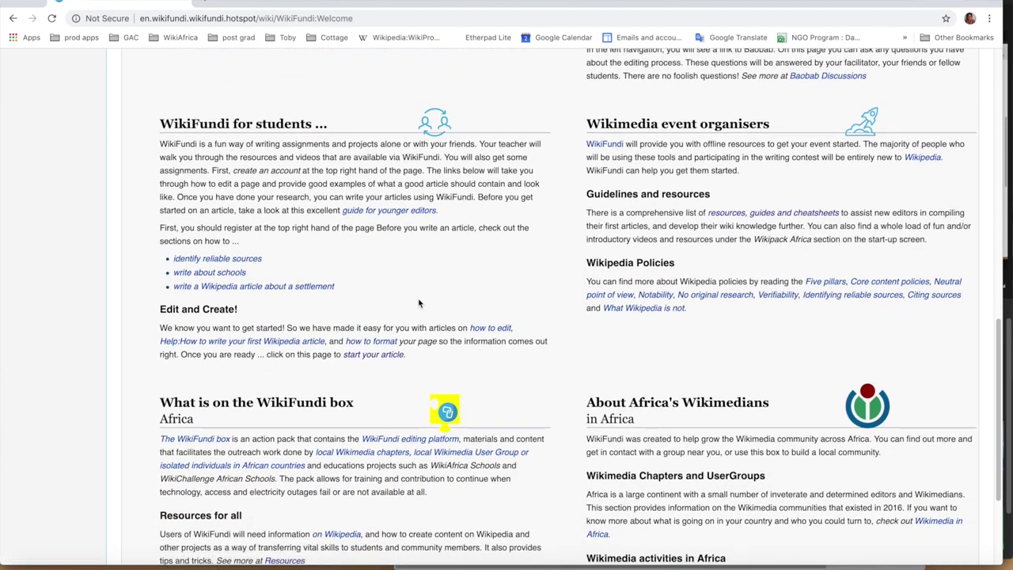
scroll(574, 356, down, 1)
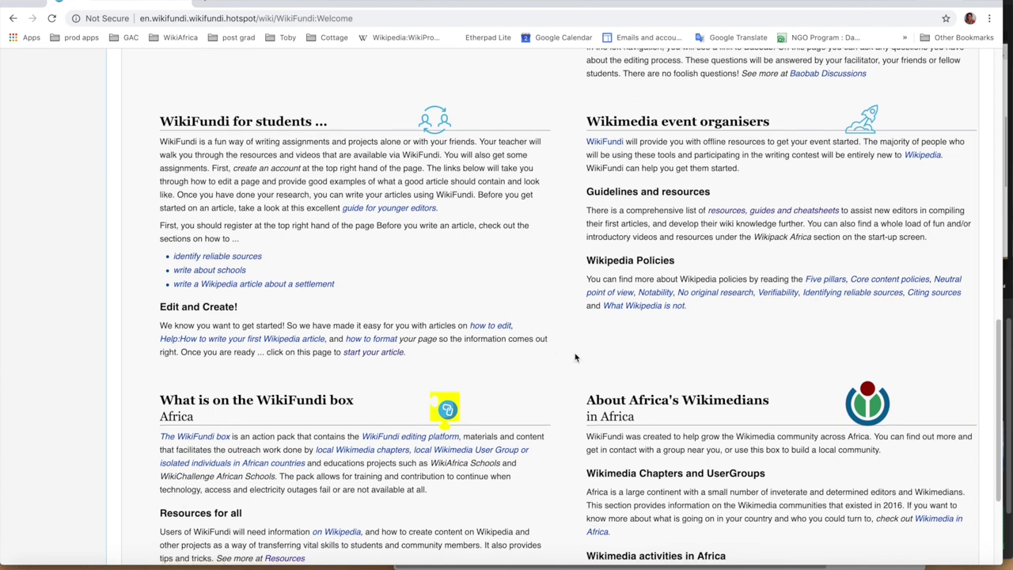
scroll(510, 352, down, 1)
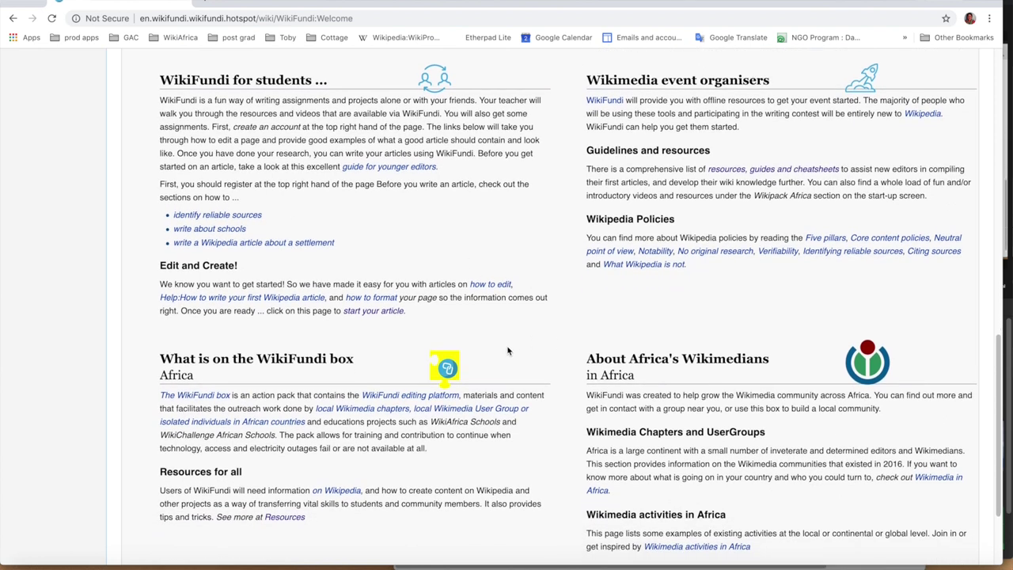
scroll(508, 351, down, 2)
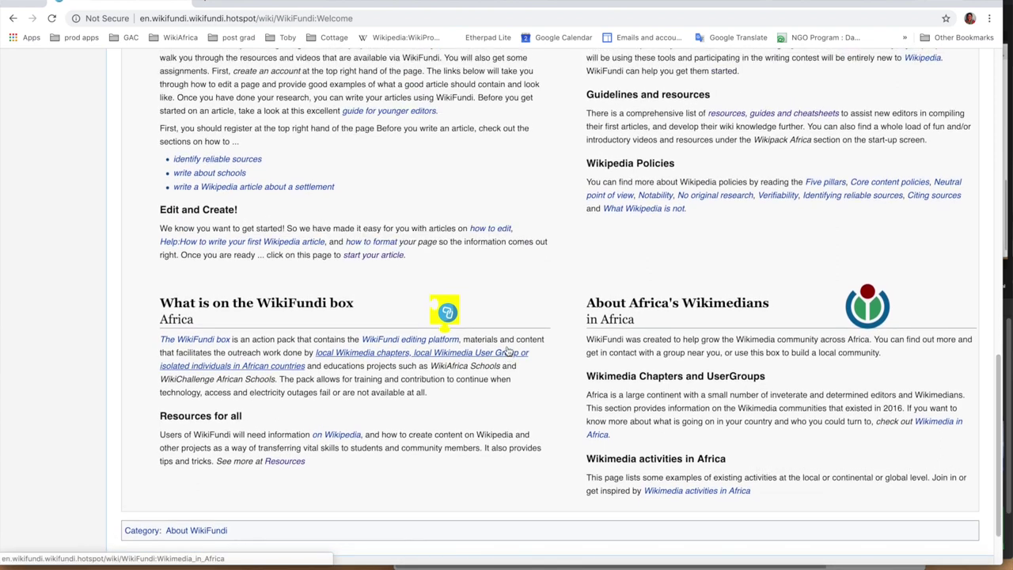
scroll(508, 350, up, 2)
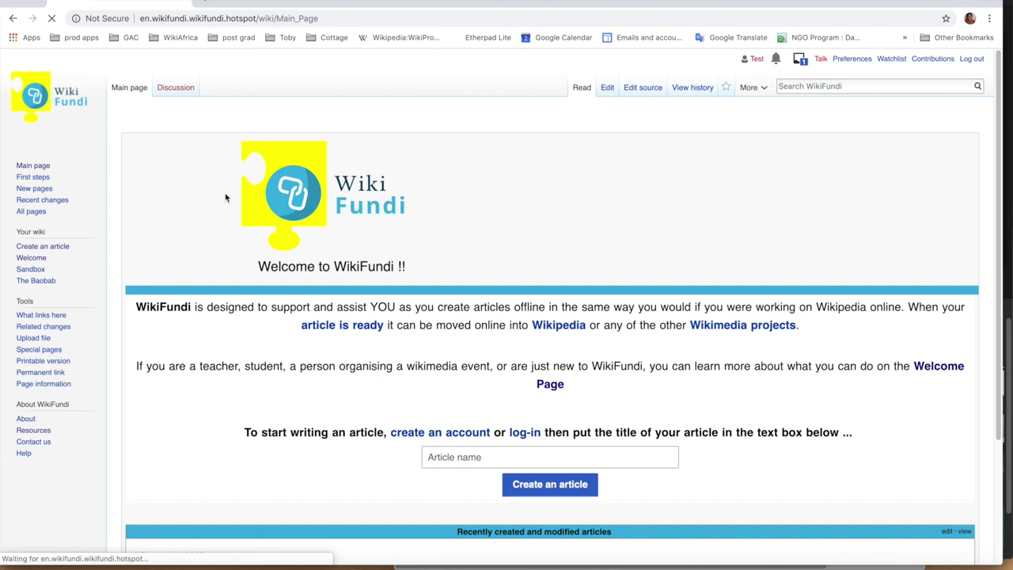
Choose Mbuji-Mayi as the name for the new article.
click(452, 456)
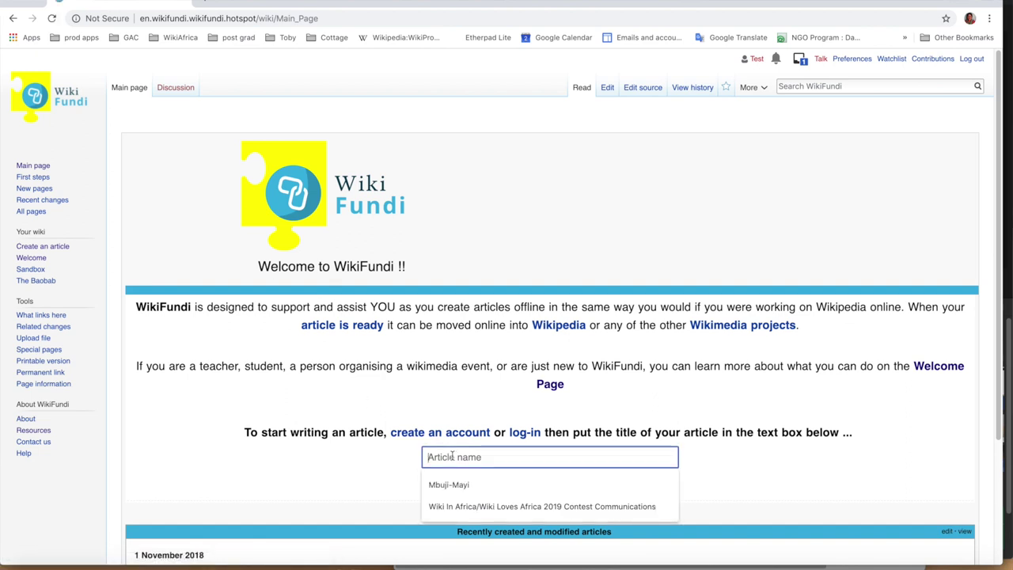
click(449, 485)
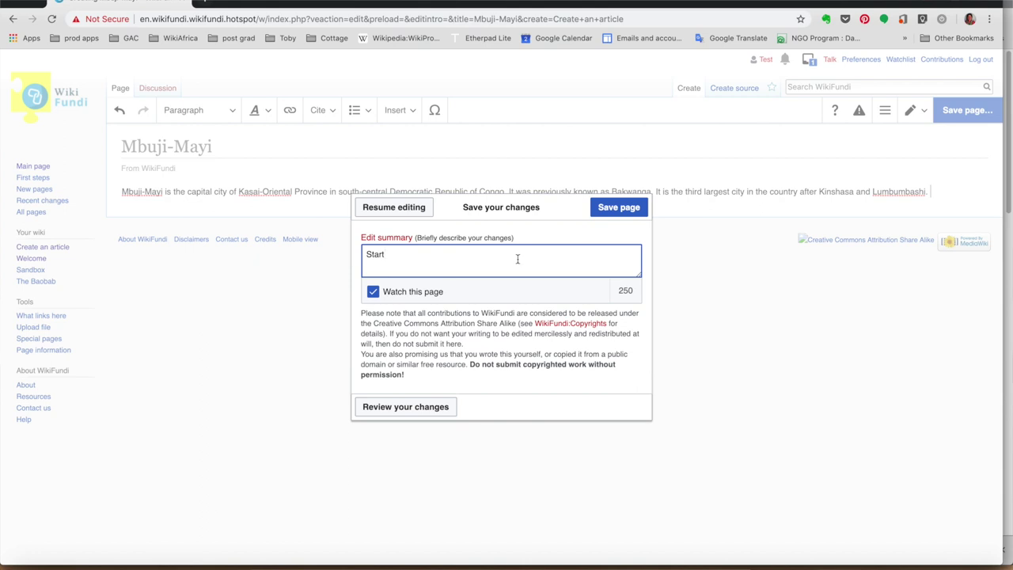
Publish the Mbuji-Mayi article with the summary Start.
click(615, 210)
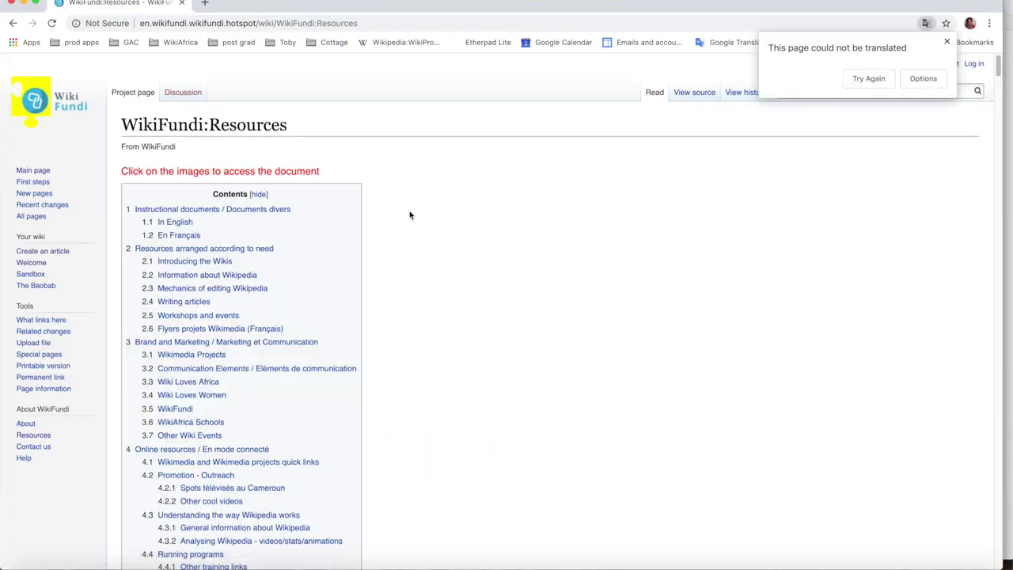
Browse the Resources page past the brochure PDF and play the first Introducing the Wikis video.
scroll(737, 220, down, 10)
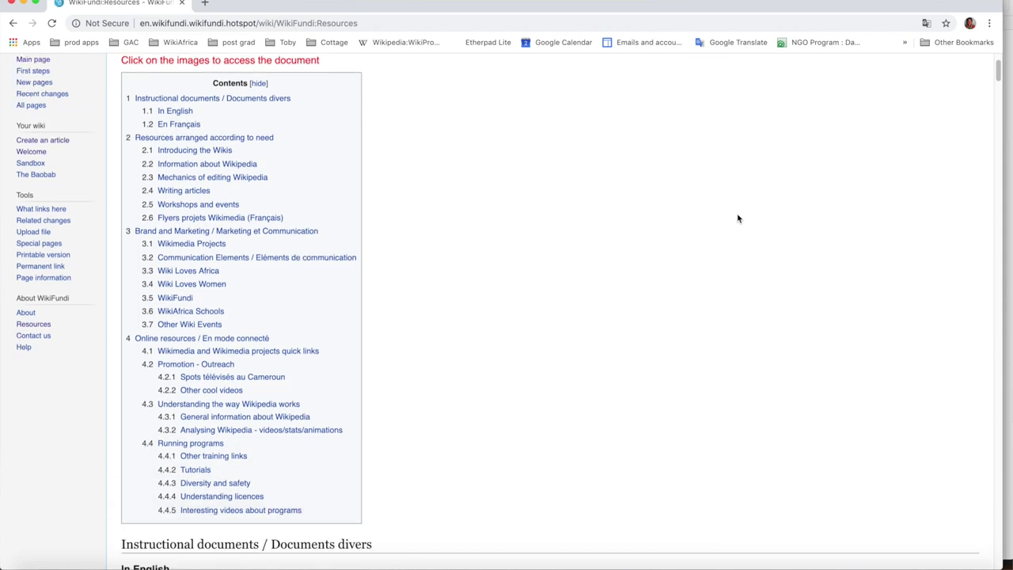
scroll(304, 168, down, 3)
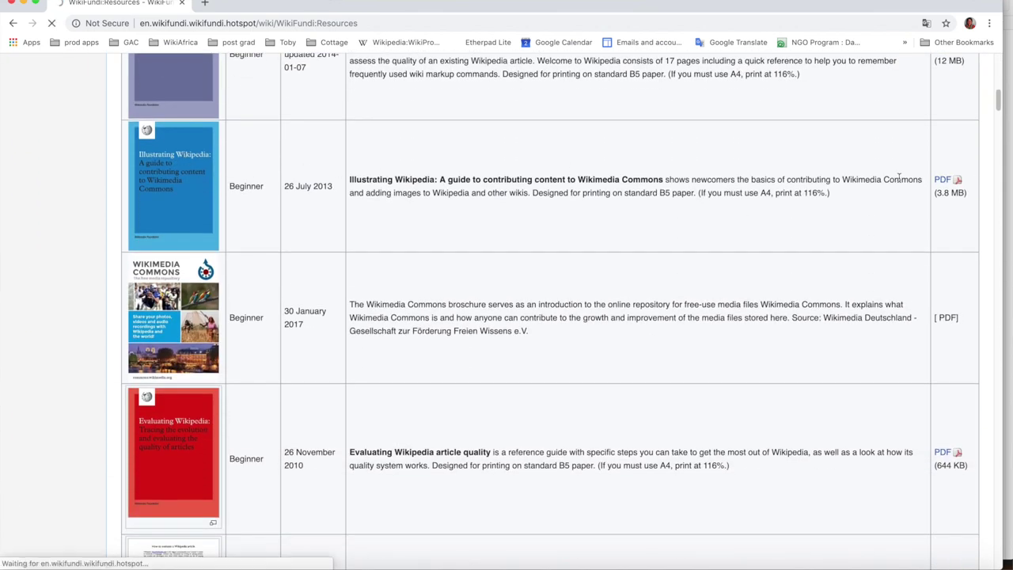
scroll(604, 330, down, 15)
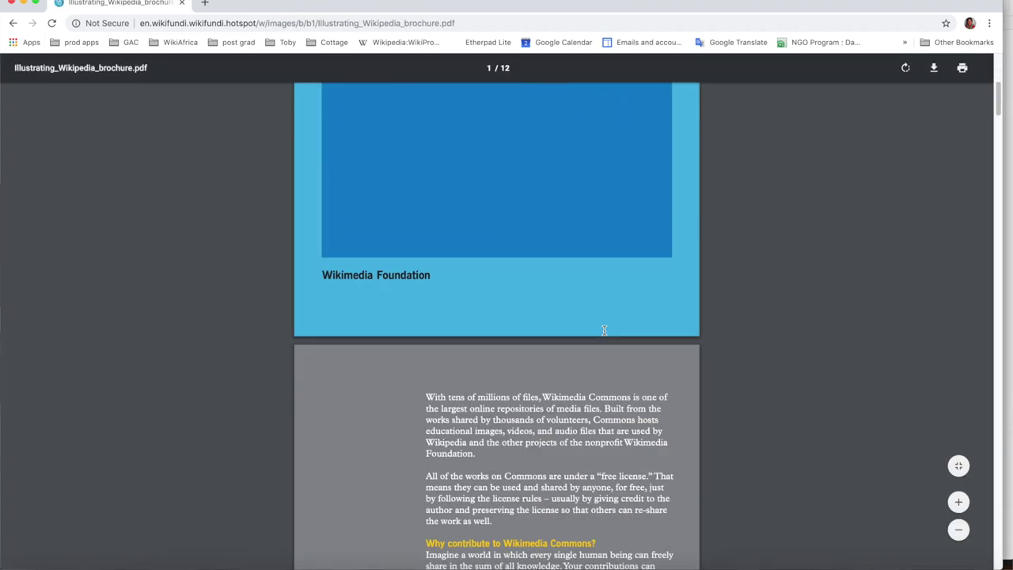
key(super+Left)
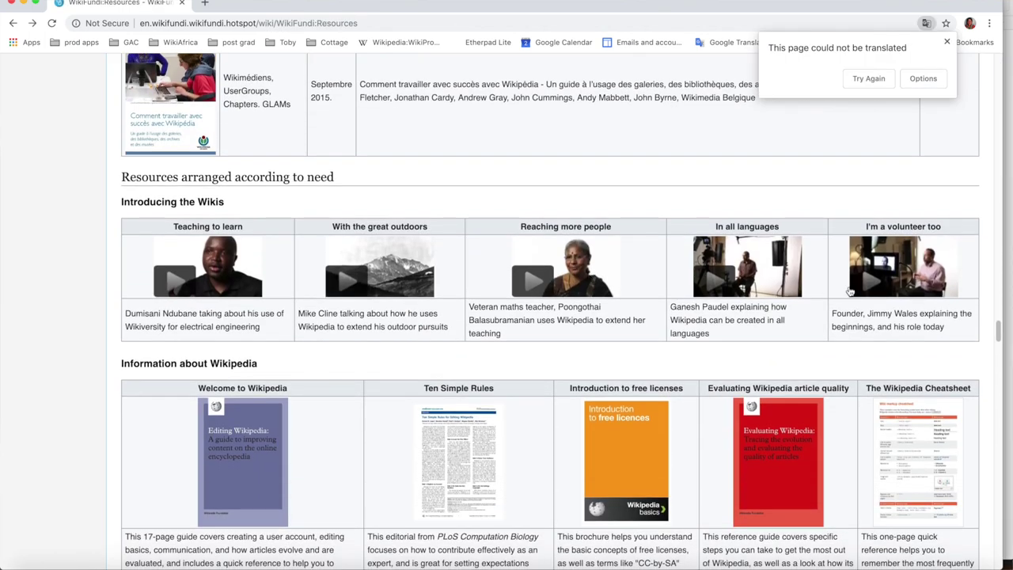
scroll(502, 254, down, 2)
click(174, 211)
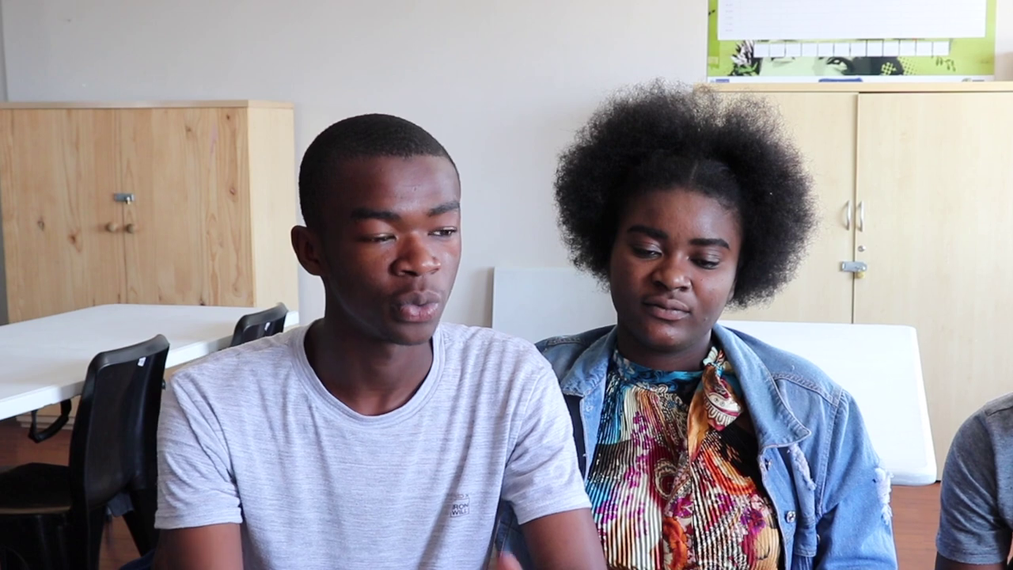
Search the offline Kiwix encyclopedia for the WikiMed Malaria article.
click(526, 68)
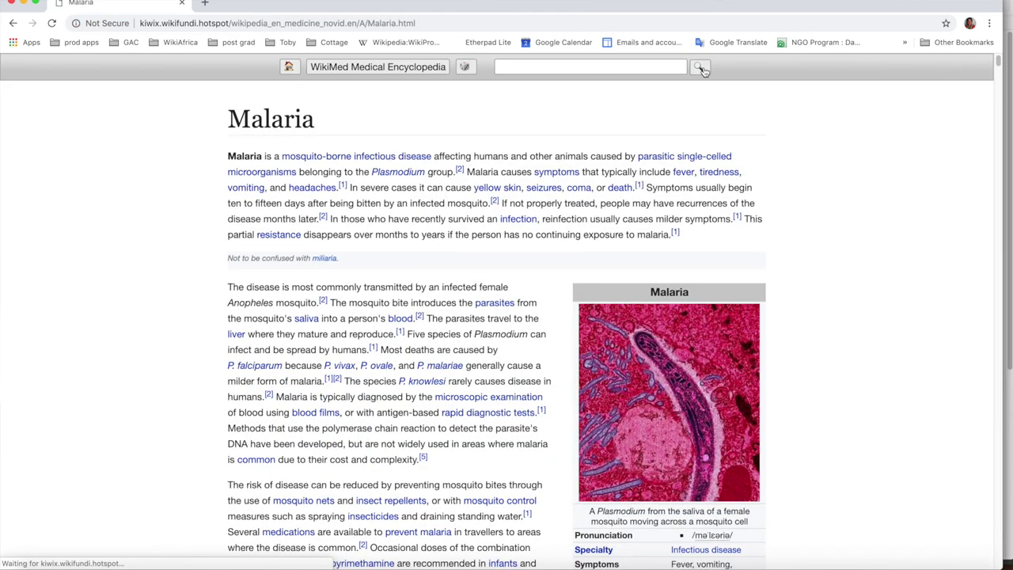
Open the offline Wikiquote collection from the Kiwix library home and return.
click(265, 68)
click(633, 136)
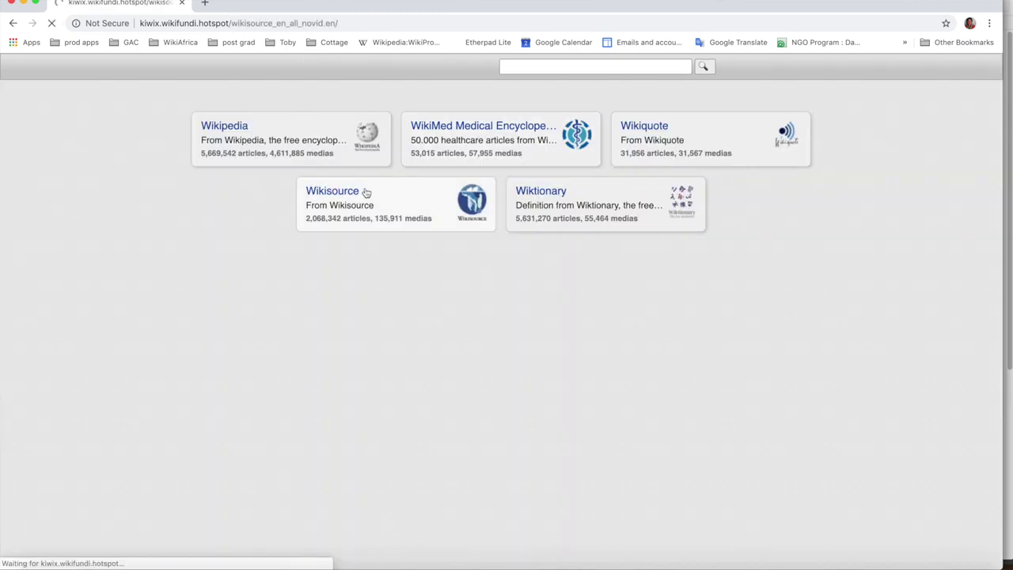
click(333, 190)
Visit Wikisource, look up Tutu in Wiktionary, and return to the library home.
click(287, 65)
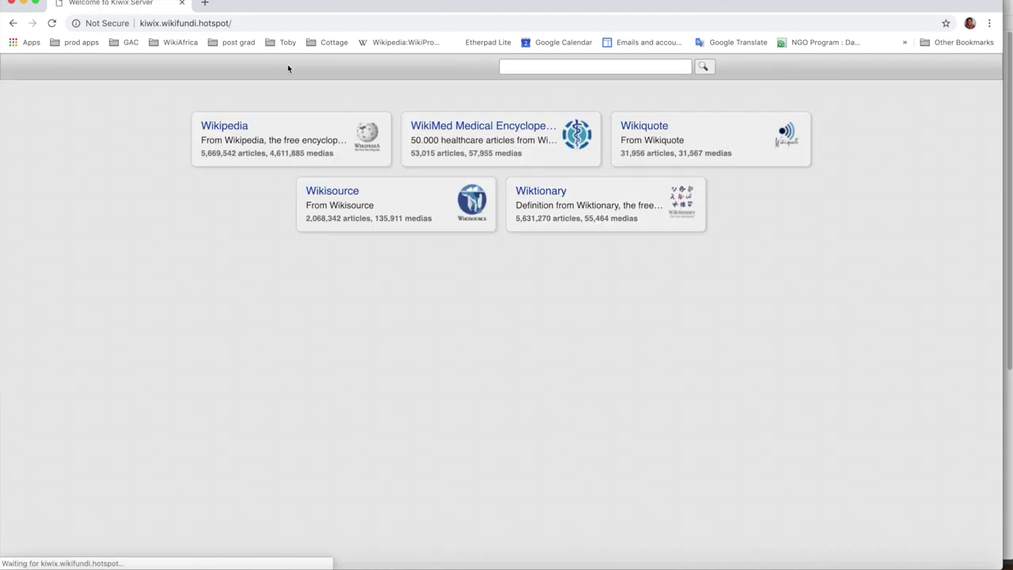
click(524, 198)
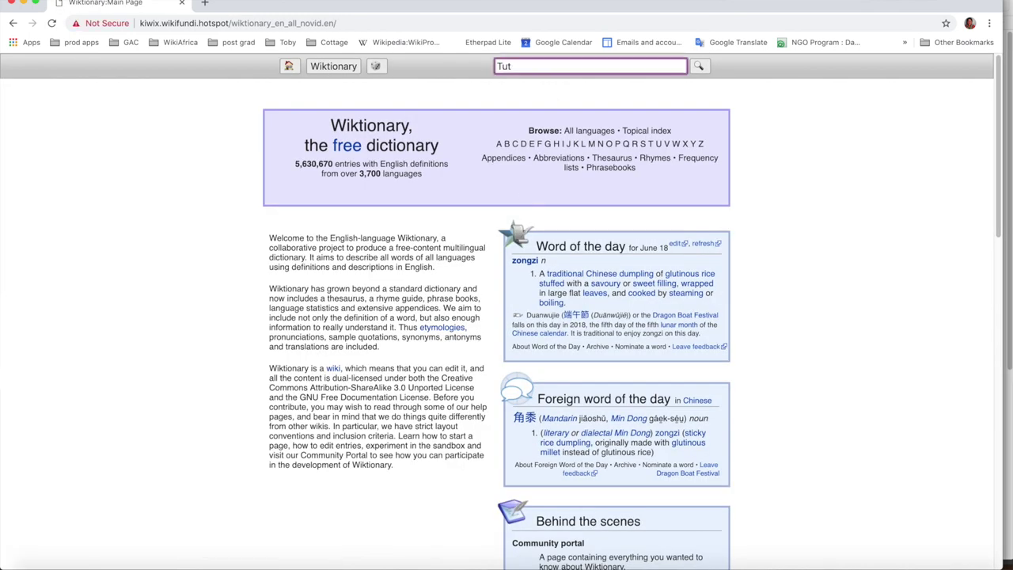
click(511, 104)
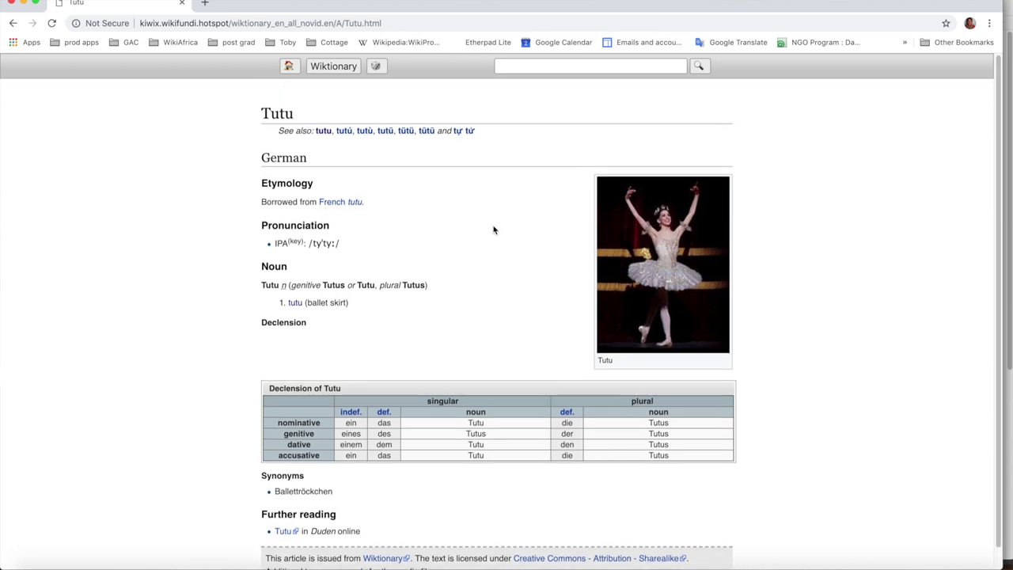
click(287, 65)
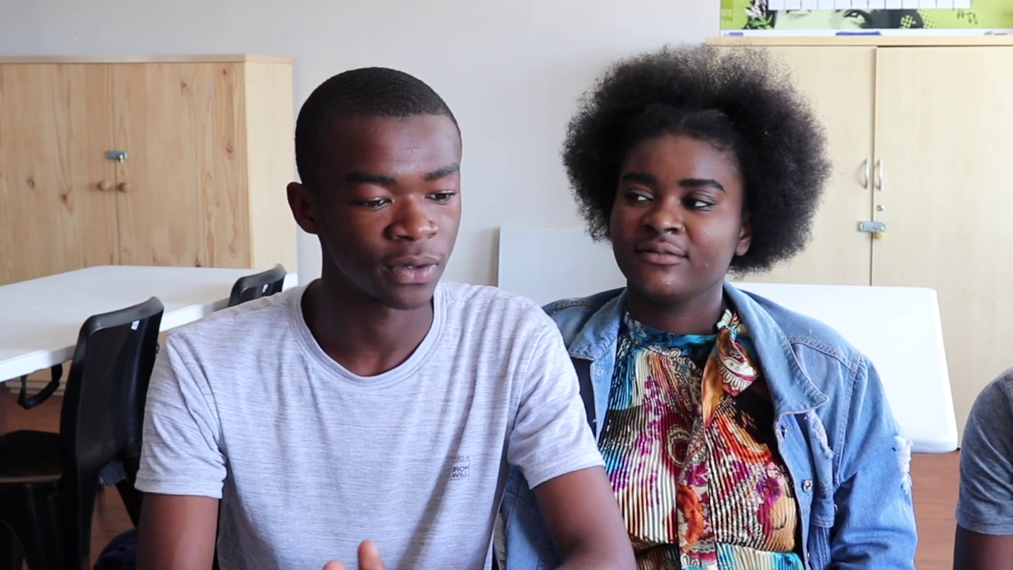